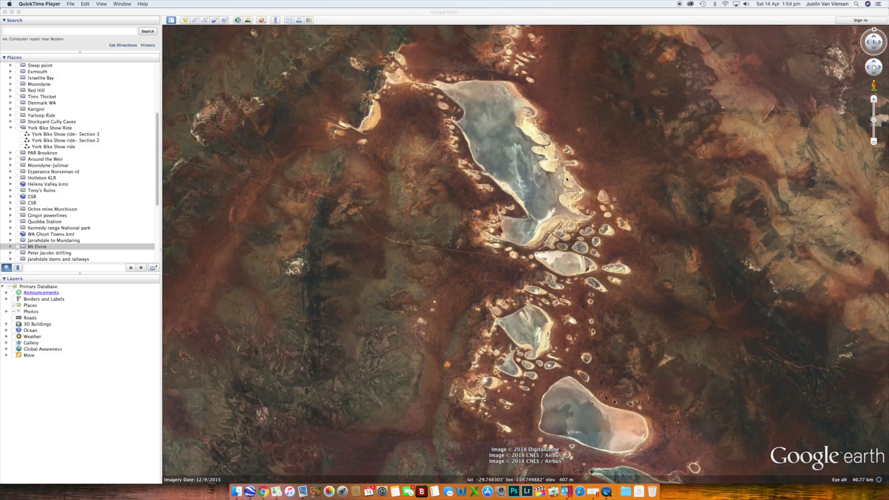
Step: Centre and zoom Google Earth to about 2.5 km over the small lakes, then switch to Apple Maps
left_click_drag(599, 148, 529, 278)
scroll(443, 373, "up", 5)
scroll(490, 338, "up", 5)
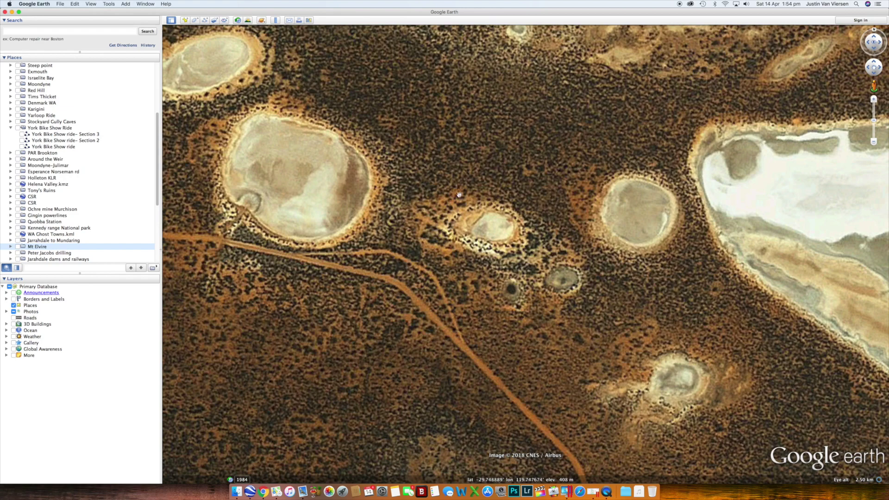
left_click(277, 492)
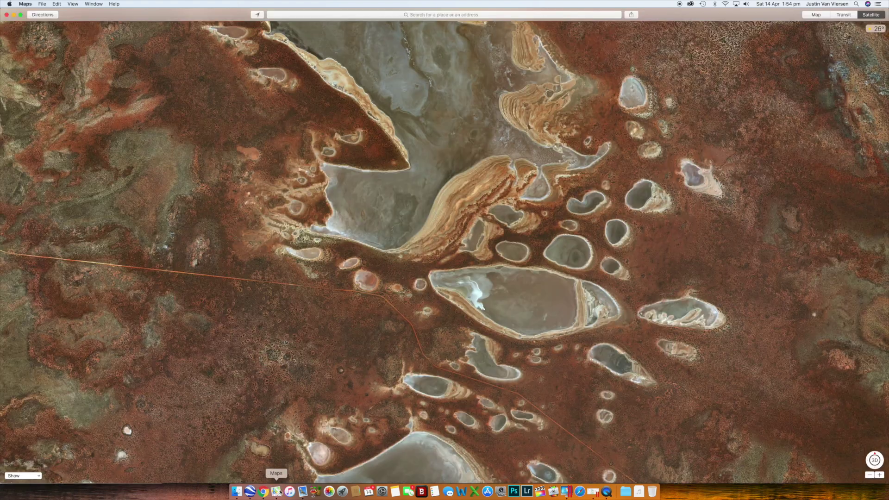
Step: Pan and zoom around Apple Maps' satellite imagery of the large salt lake and the small lakes
scroll(382, 295, "up", 10)
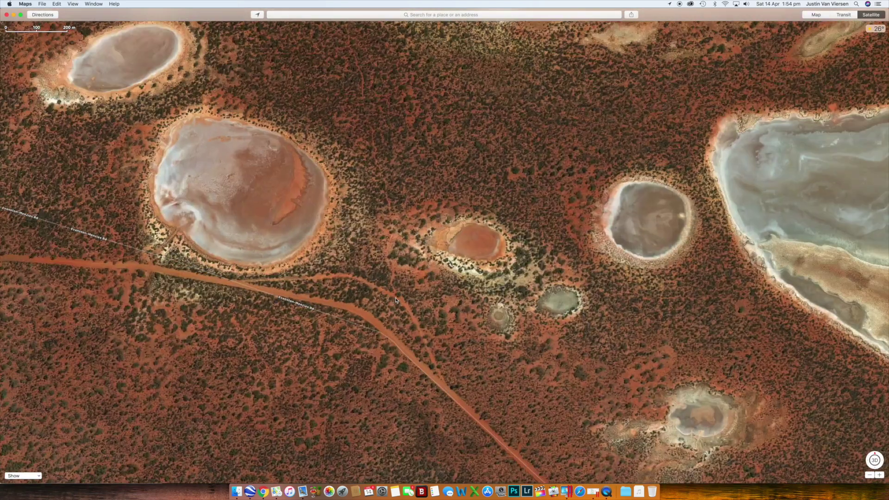
left_click_drag(365, 115, 370, 393)
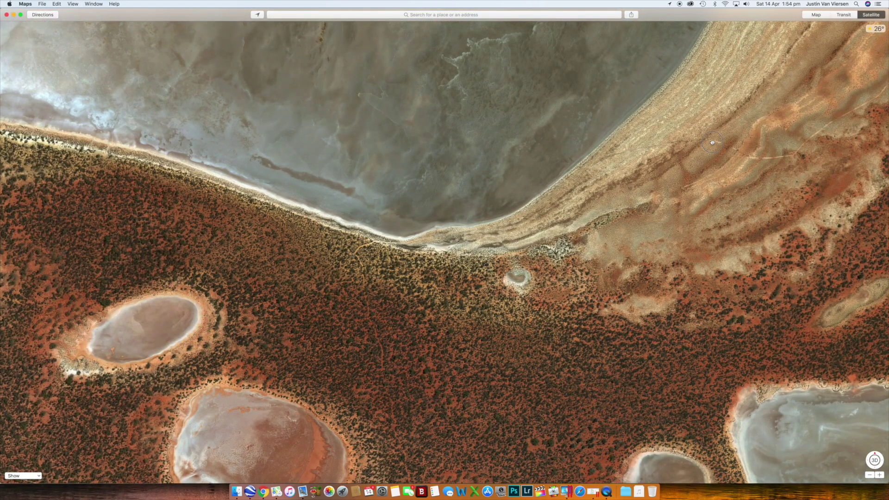
left_click_drag(713, 143, 353, 355)
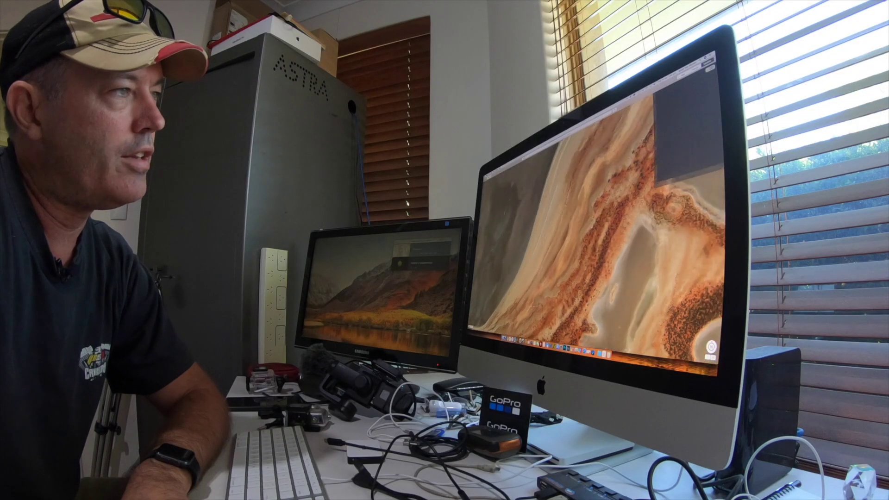
scroll(602, 222, "down", 5)
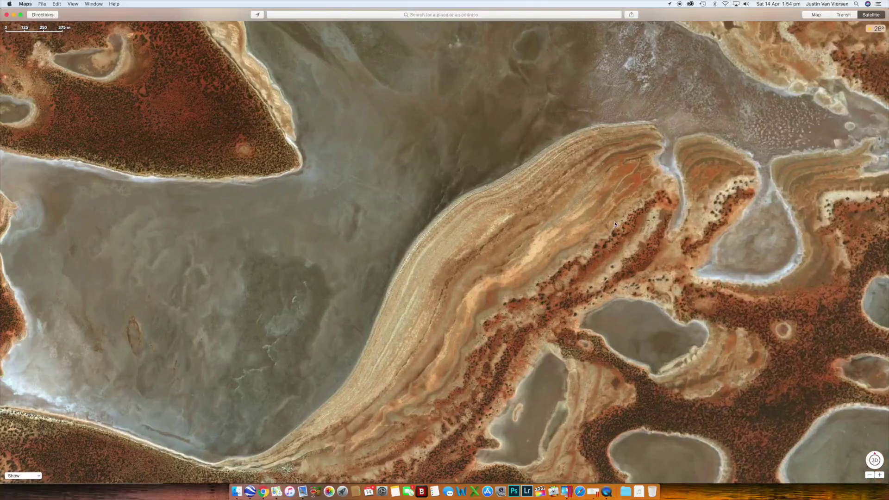
left_click_drag(738, 212, 560, 353)
scroll(711, 278, "down", 10)
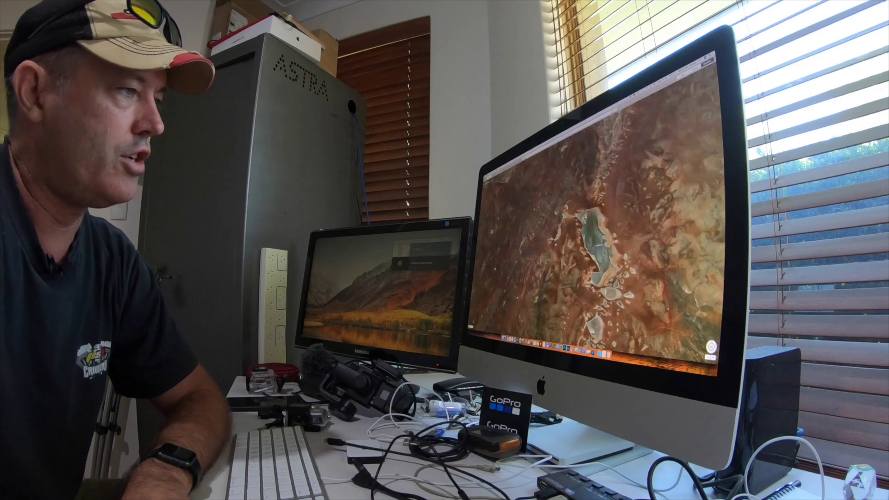
left_click_drag(597, 278, 585, 232)
scroll(583, 227, "up", 6)
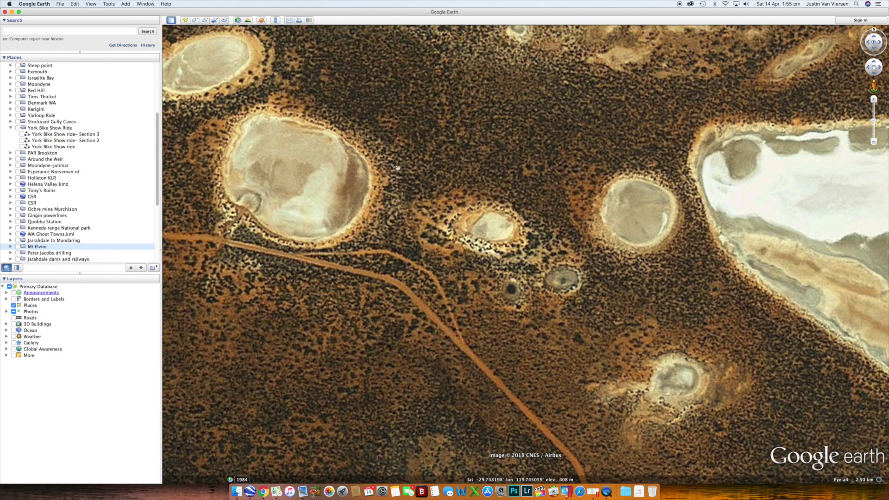
Step: Shift the Google Earth imagery down-left, then bring the Google Maps browser window forward
left_click_drag(573, 187, 496, 321)
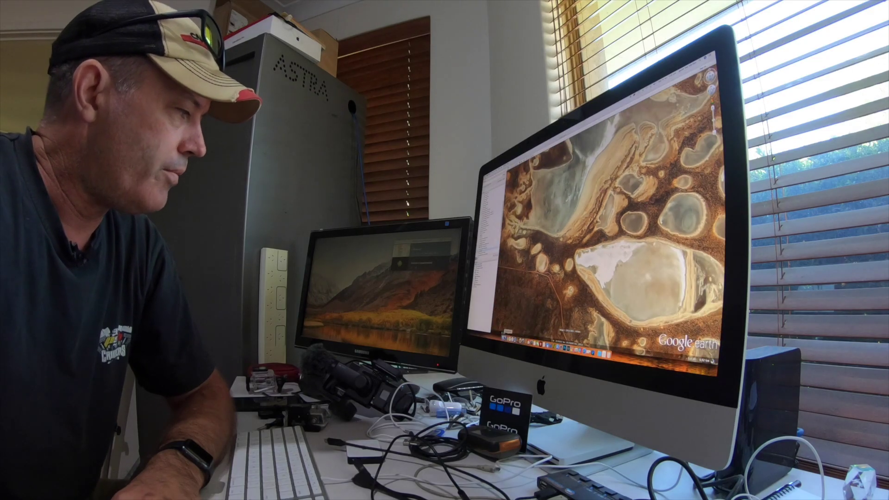
left_click(508, 339)
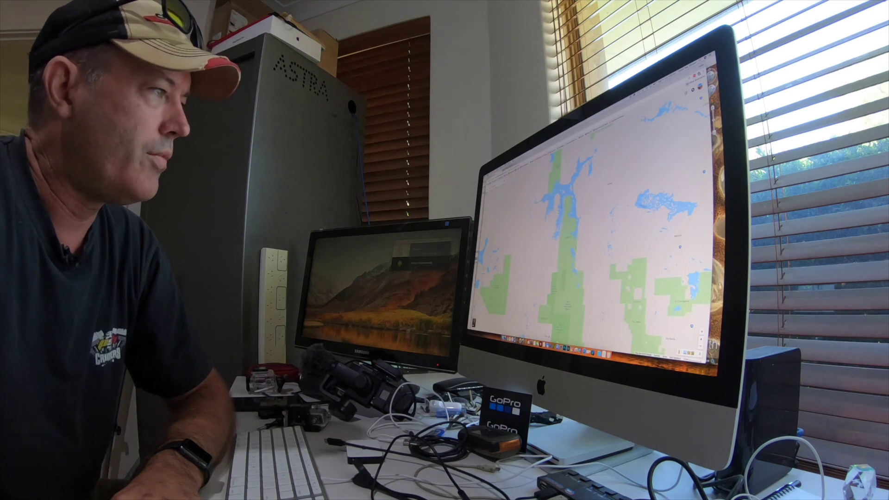
Step: Zoom the Google Maps view in and out around Lake Giles
scroll(573, 256, "up", 6)
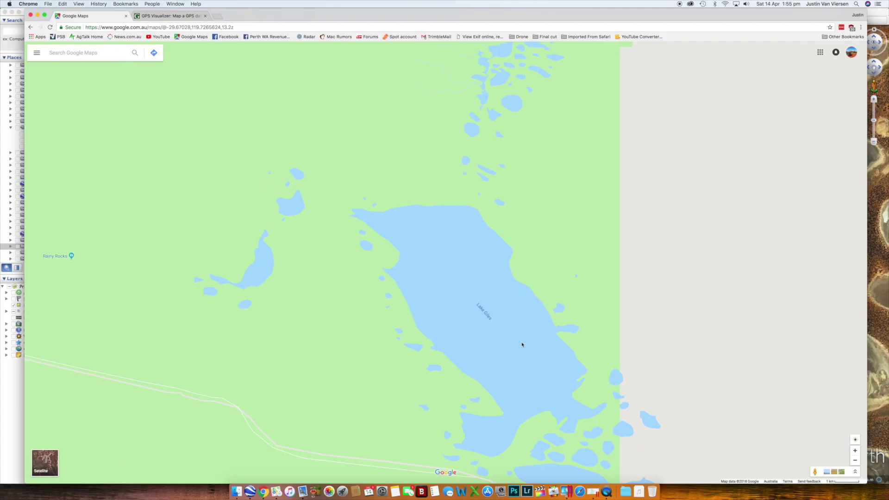
scroll(496, 260, "up", 3)
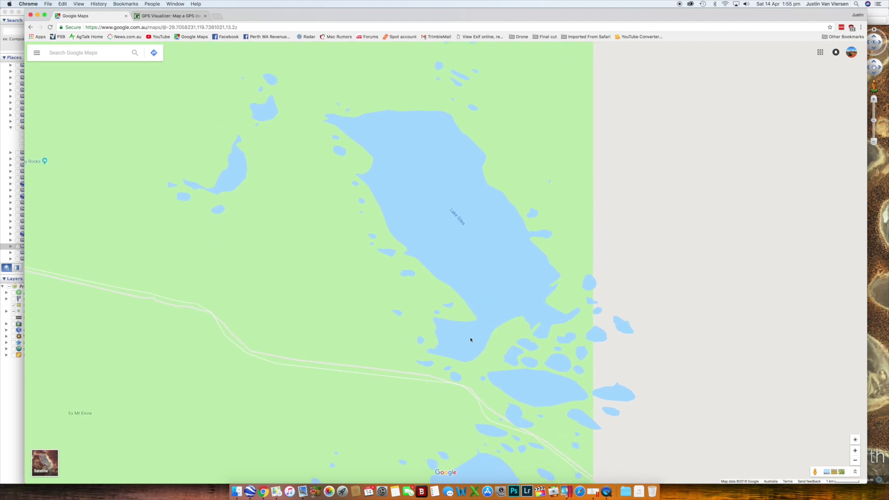
scroll(507, 324, "down", 5)
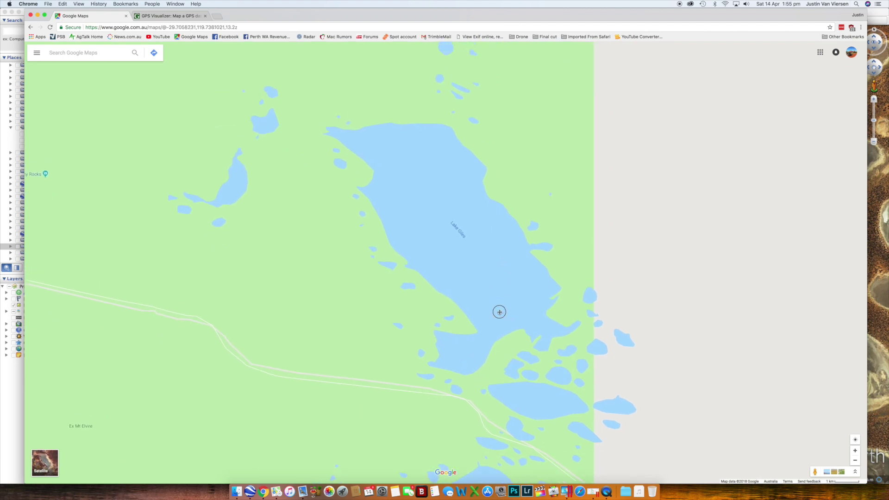
scroll(500, 358, "up", 8)
scroll(500, 358, "up", 6)
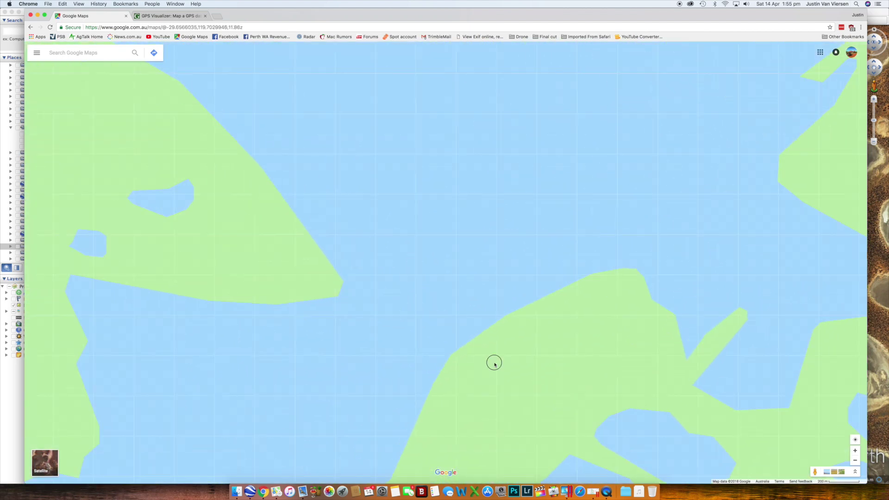
scroll(436, 270, "up", 3)
scroll(436, 270, "down", 3)
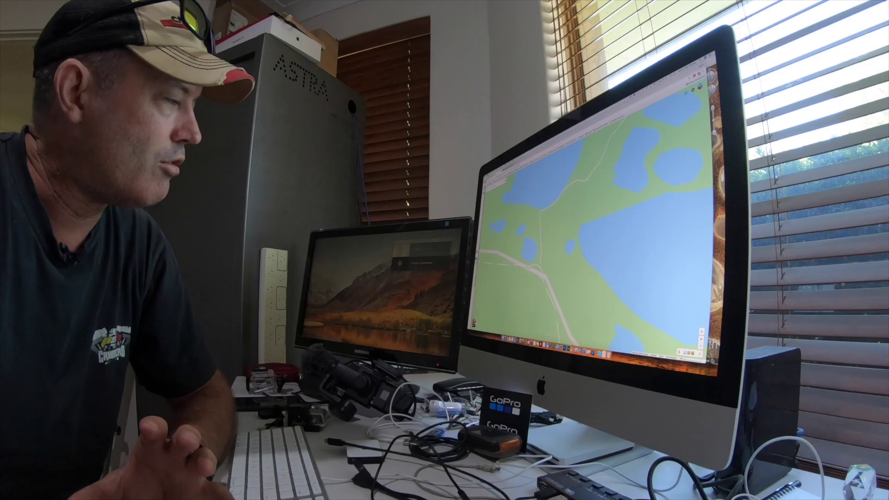
scroll(595, 232, "down", 10)
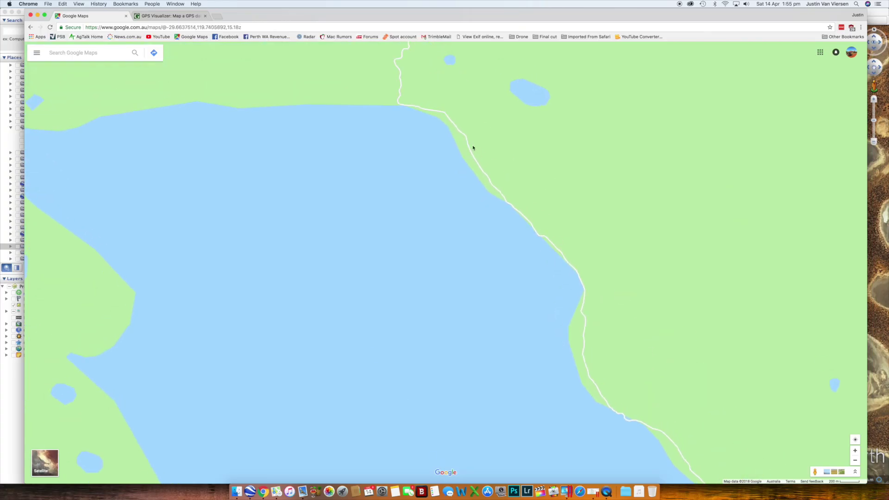
Step: Follow the track north to the long east-west track and the northern part of Lake Giles
left_click_drag(472, 146, 626, 358)
left_click_drag(574, 165, 724, 385)
mouse_move(568, 191)
left_mouse_down()
mouse_move(618, 283)
mouse_move(649, 401)
left_mouse_up()
left_click_drag(578, 256, 403, 233)
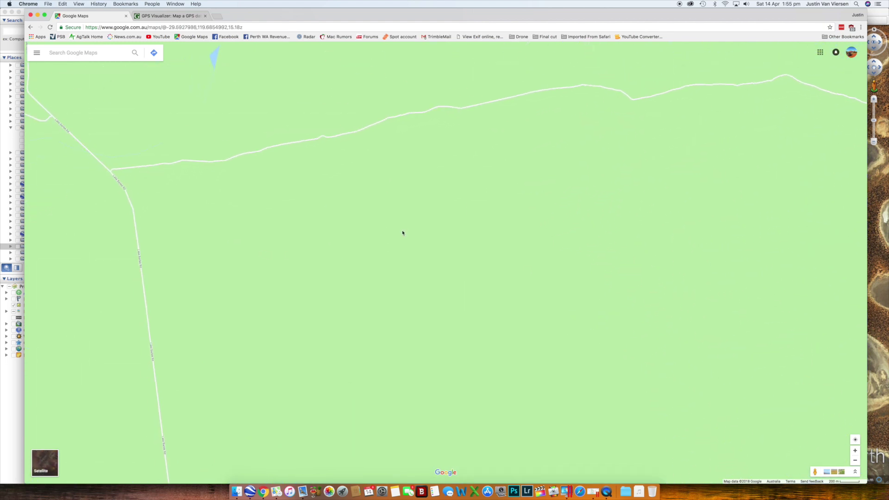
scroll(337, 242, "down", 5)
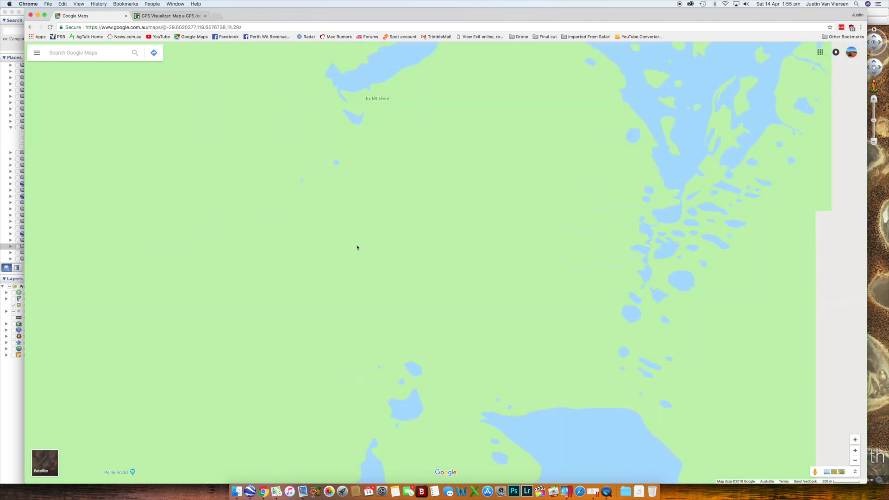
left_click_drag(390, 234, 342, 137)
left_click_drag(393, 257, 320, 123)
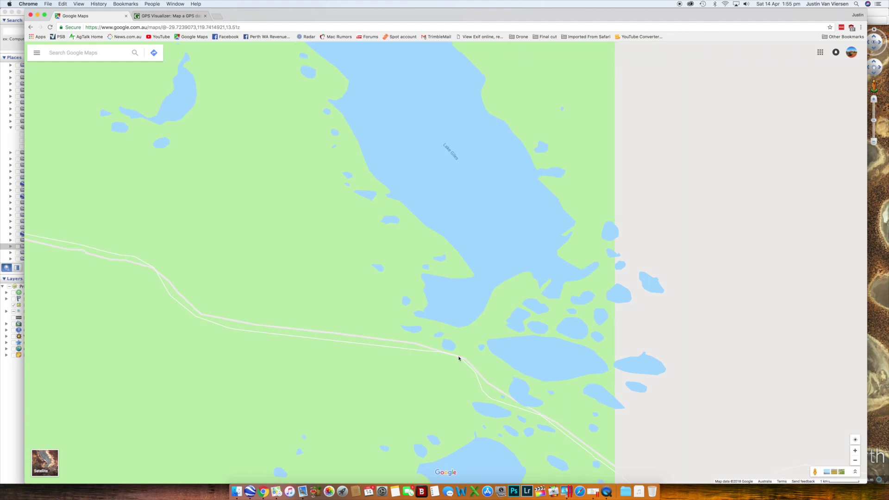
scroll(460, 359, "down", 5)
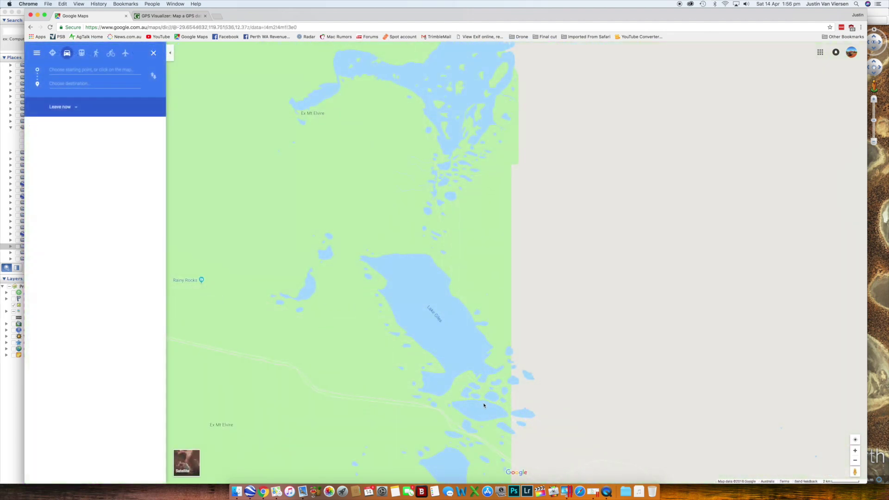
scroll(472, 409, "up", 3)
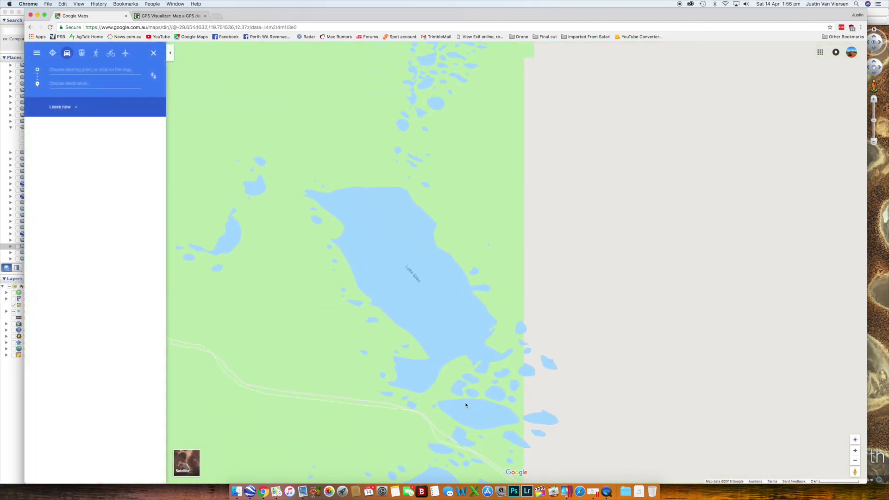
Step: Set the route's starting point at a spot on the map near Evanston-Menzies Road
scroll(473, 409, "up", 7)
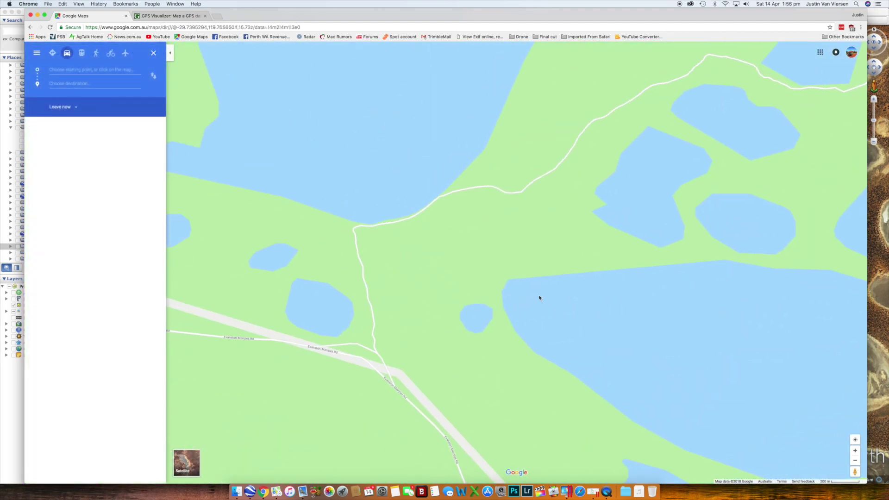
left_click(109, 70)
left_click(374, 348)
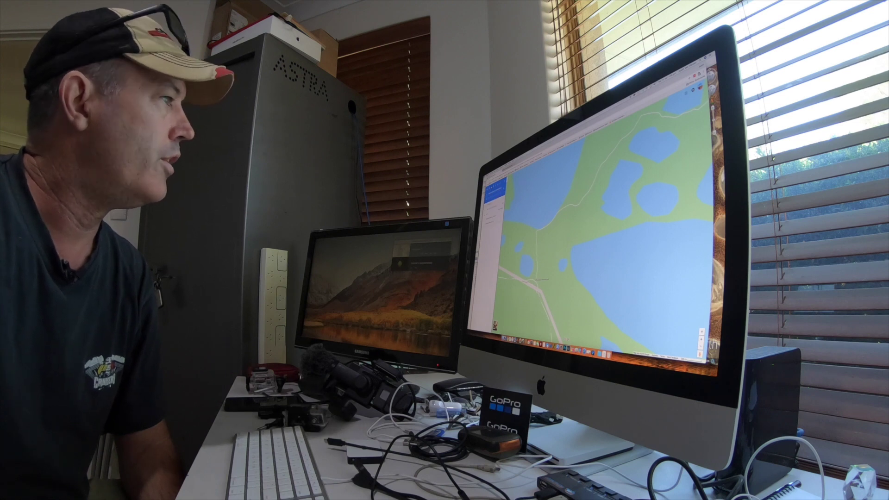
Step: Set the destination at the Lake Barlee Rd junction and view the whole 35.9 km route
scroll(602, 222, "up", 3)
left_click_drag(612, 222, 608, 315)
left_click_drag(621, 204, 609, 312)
left_click_drag(612, 259, 615, 295)
left_click_drag(625, 241, 593, 243)
left_click_drag(585, 171, 576, 259)
scroll(602, 223, "up", 3)
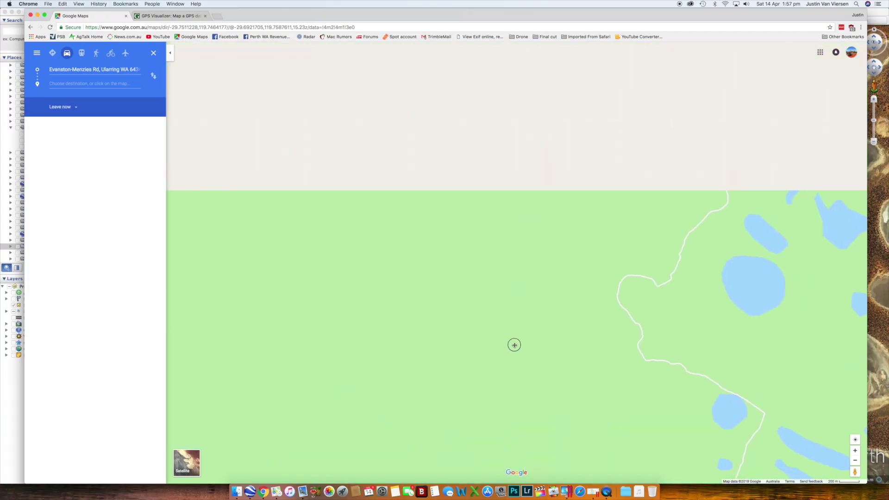
scroll(523, 418, "up", 2)
scroll(632, 411, "up", 2)
left_click_drag(283, 334, 716, 280)
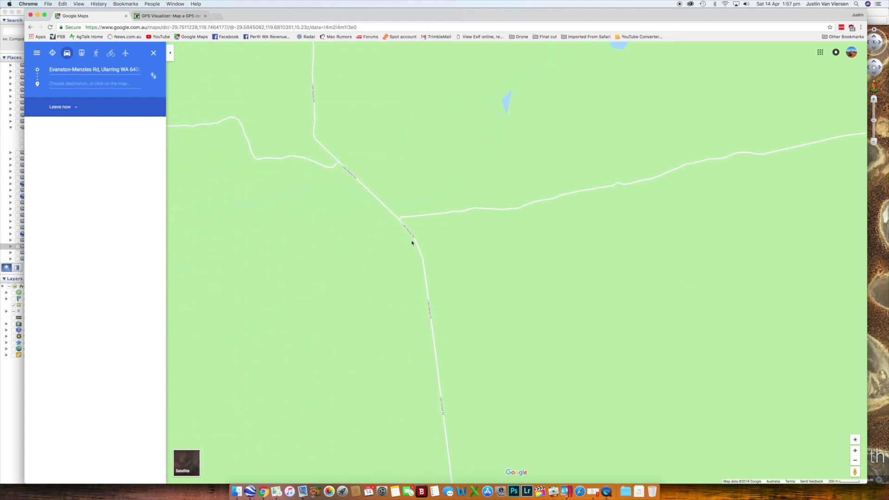
left_click(402, 219)
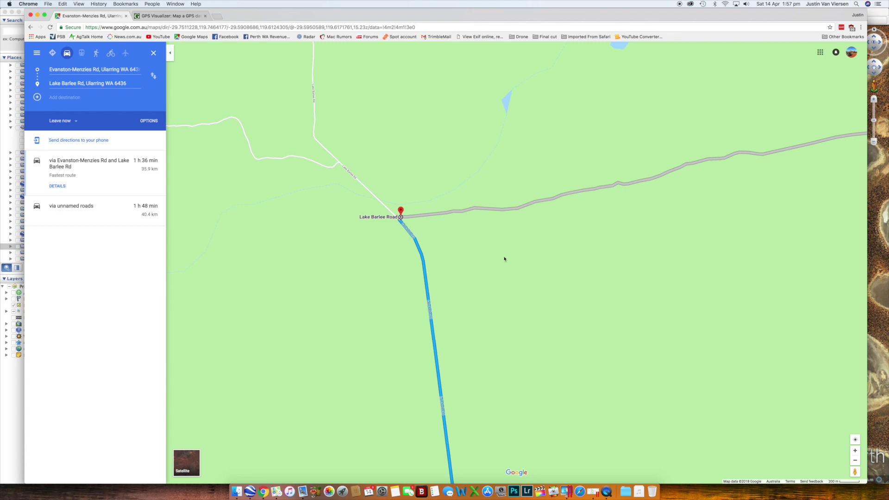
scroll(514, 255, "down", 5)
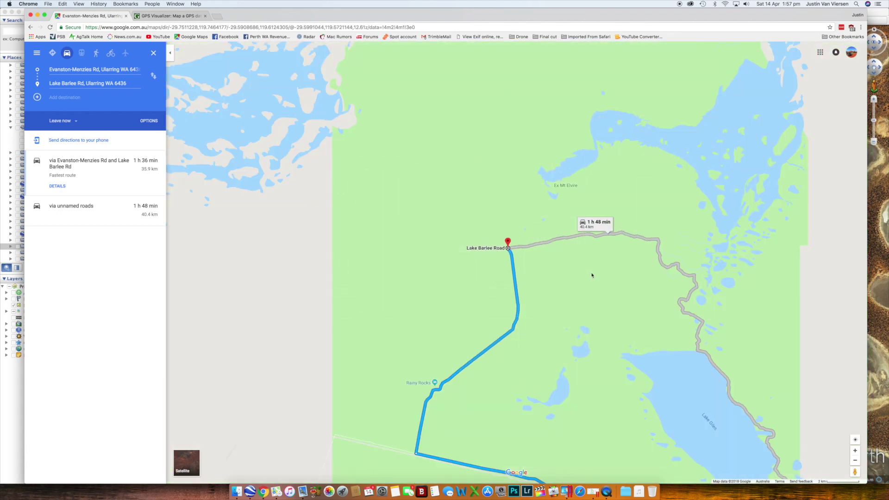
left_click_drag(592, 275, 434, 137)
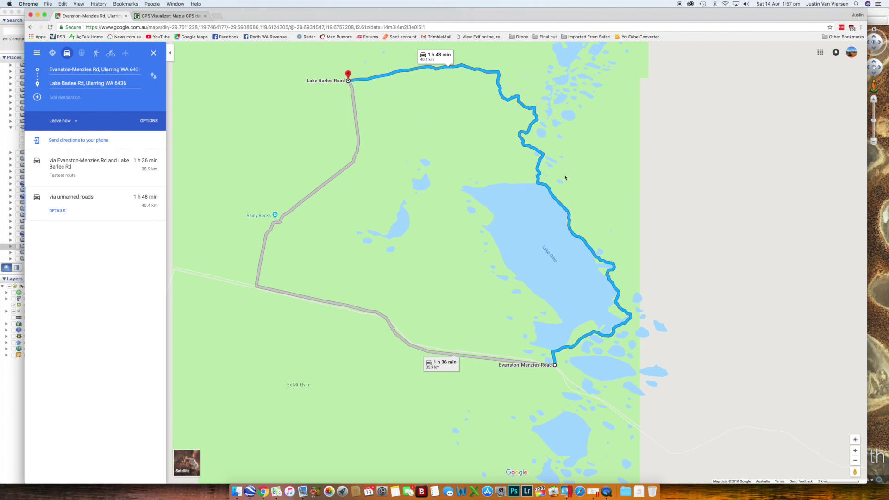
Step: Copy the Lake Giles directions URL from the address bar and go to the GPS Visualizer tab
double_click(326, 27)
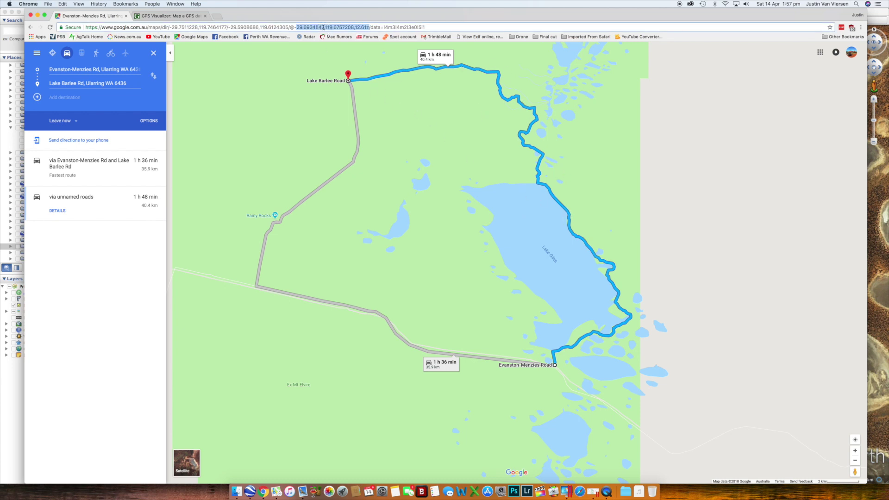
left_click(323, 27)
right_click(324, 27)
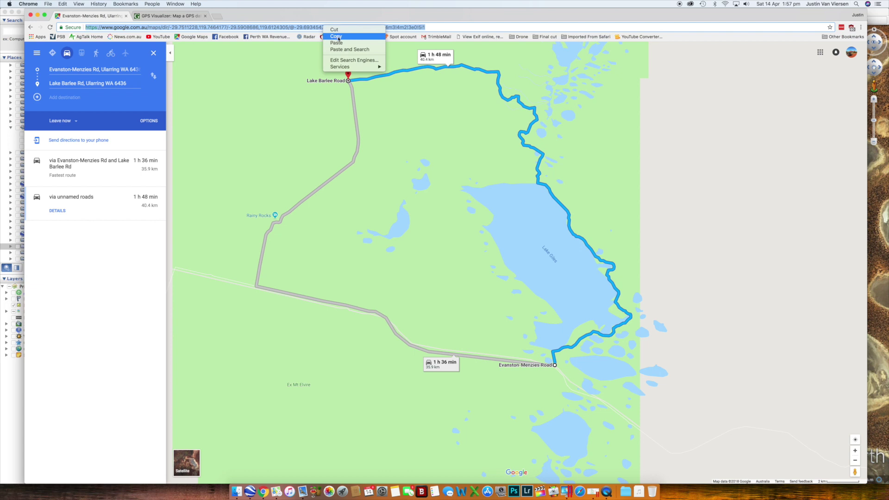
left_click(336, 36)
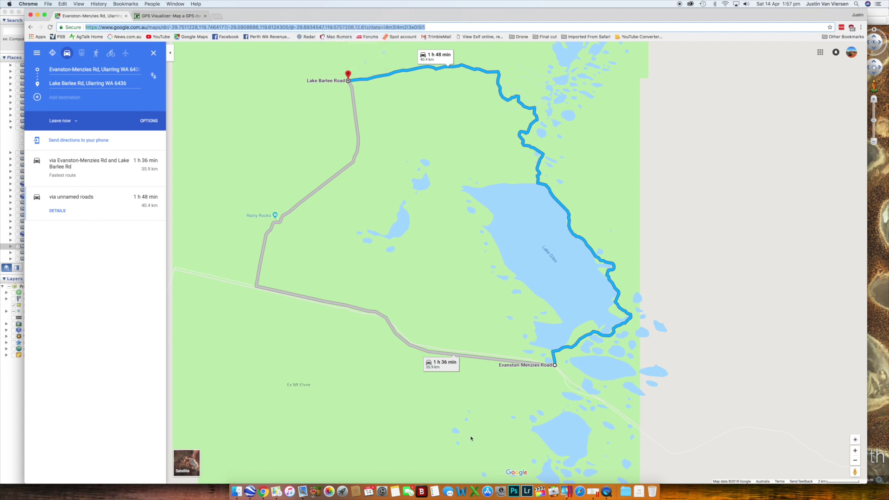
left_click(171, 15)
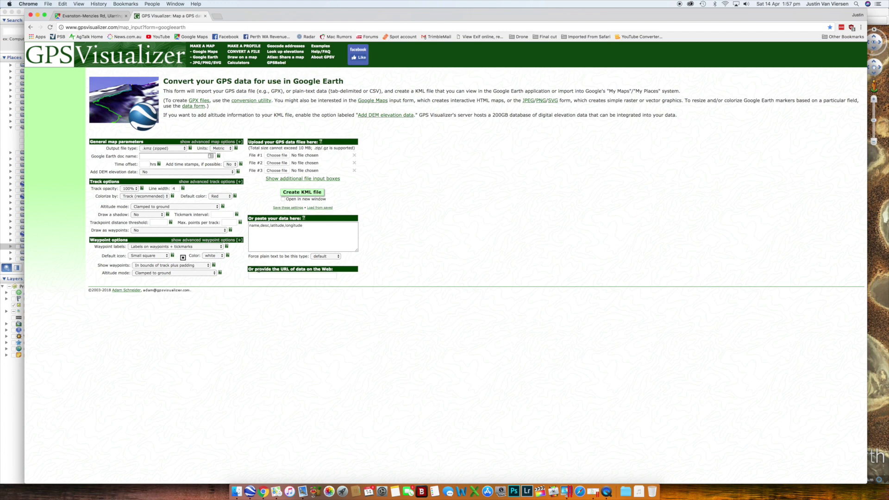
Step: Paste the route URL into 'URL of data on the Web', create the KML, and open the KMZ
right_click(302, 276)
left_click(322, 309)
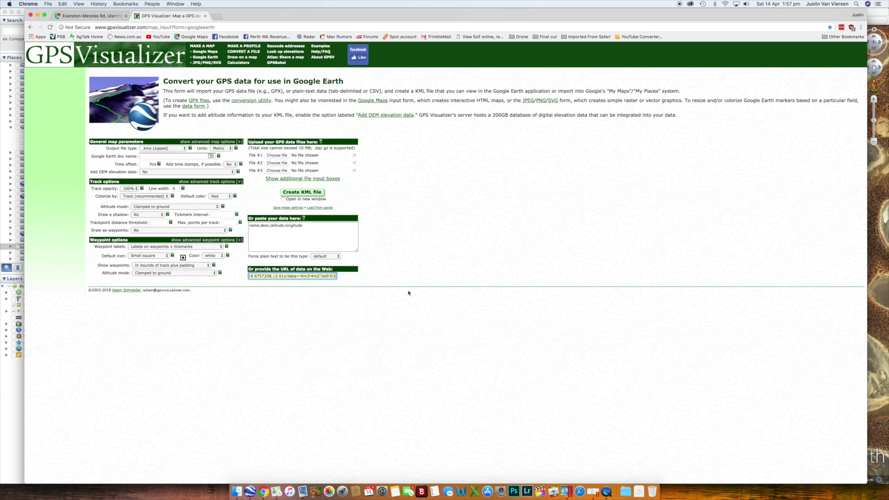
left_click(303, 192)
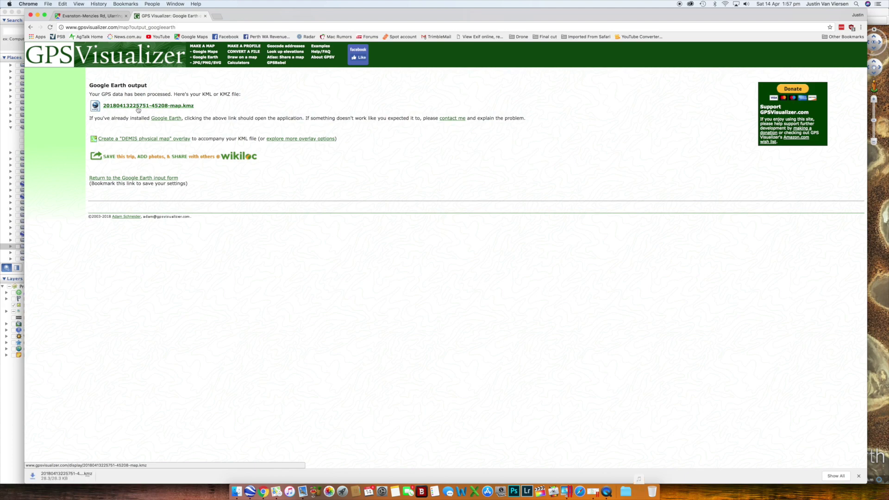
left_click(78, 478)
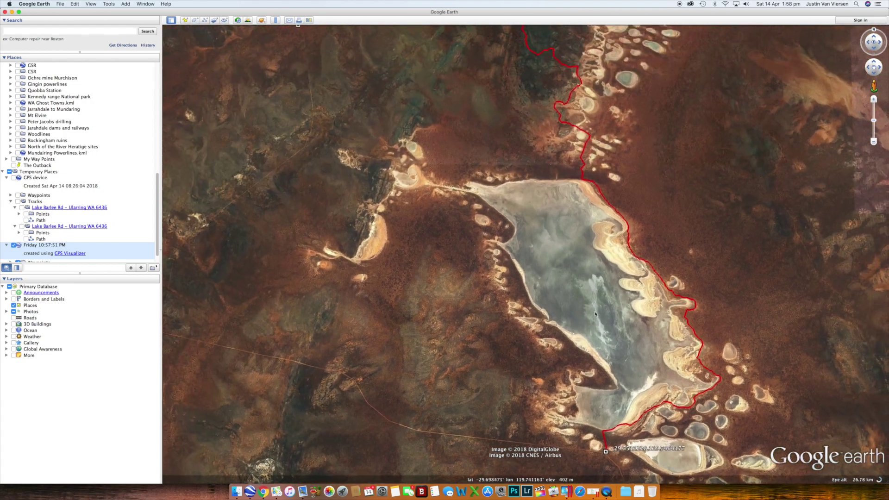
Step: Pan and zoom along the red track from its northern start to its southern end at Lake Giles
left_click_drag(422, 356, 350, 286)
left_click_drag(407, 88, 435, 268)
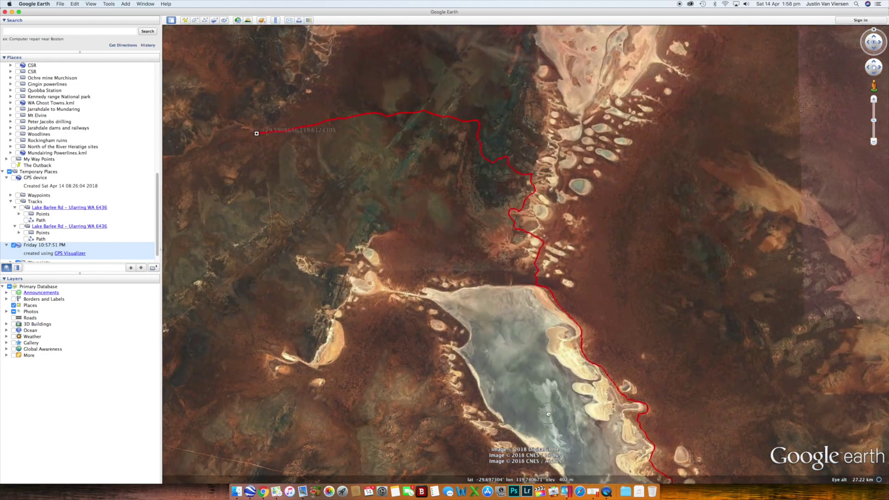
left_click_drag(547, 258, 491, 106)
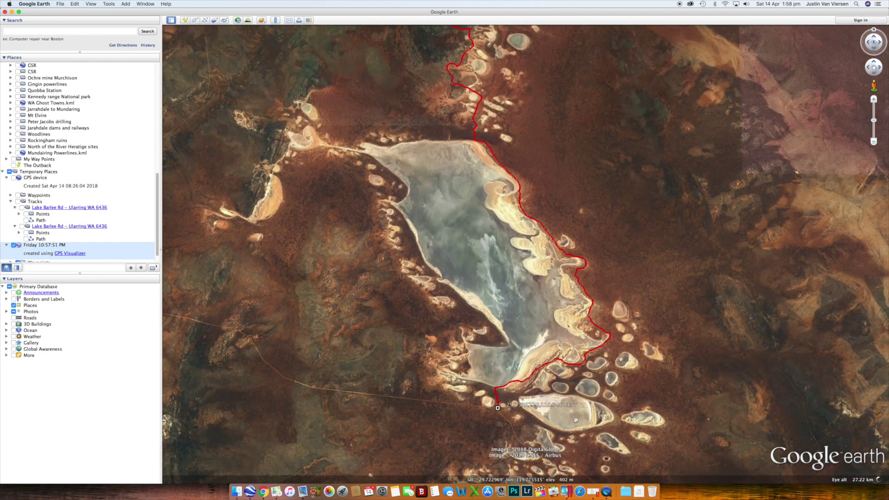
left_click_drag(503, 367, 505, 316)
scroll(505, 316, "up", 2)
scroll(505, 316, "up", 5)
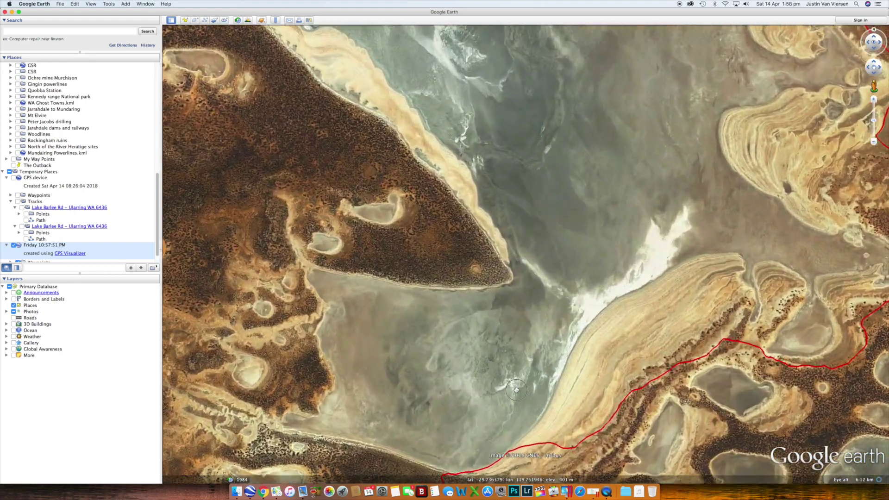
left_click_drag(516, 390, 520, 226)
left_click_drag(499, 342, 501, 312)
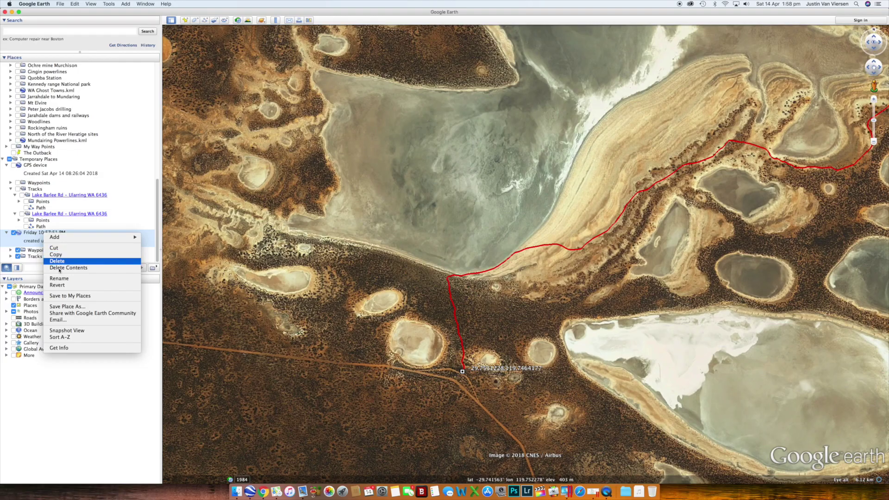
Step: Save the converted track to the Desktop as a Kml file via Save Place As
left_click(81, 306)
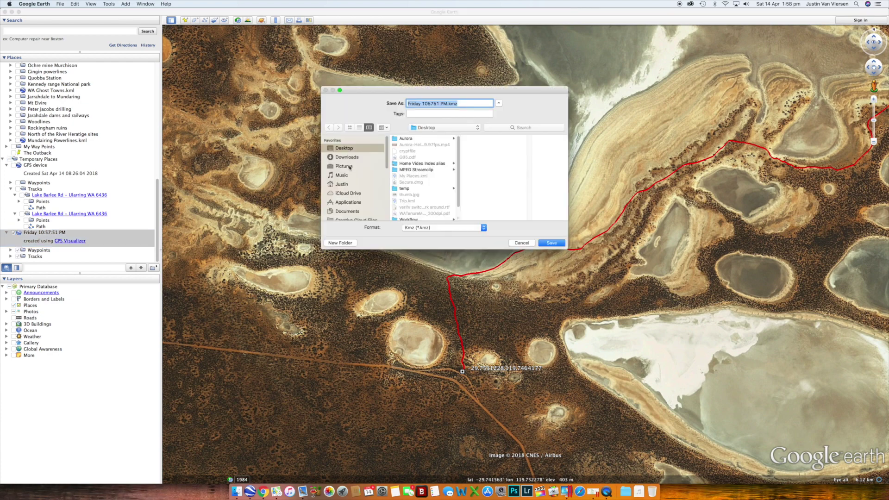
left_click(457, 227)
left_click(445, 236)
type("test")
left_click(548, 248)
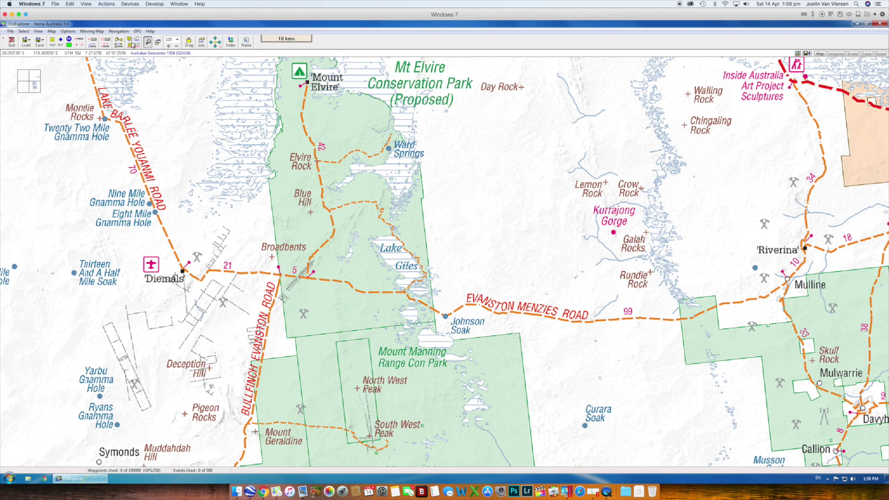
Step: Import the saved KML via Load > Import Google Earth (kml) File, browsing through the Mac home folder
left_click(29, 46)
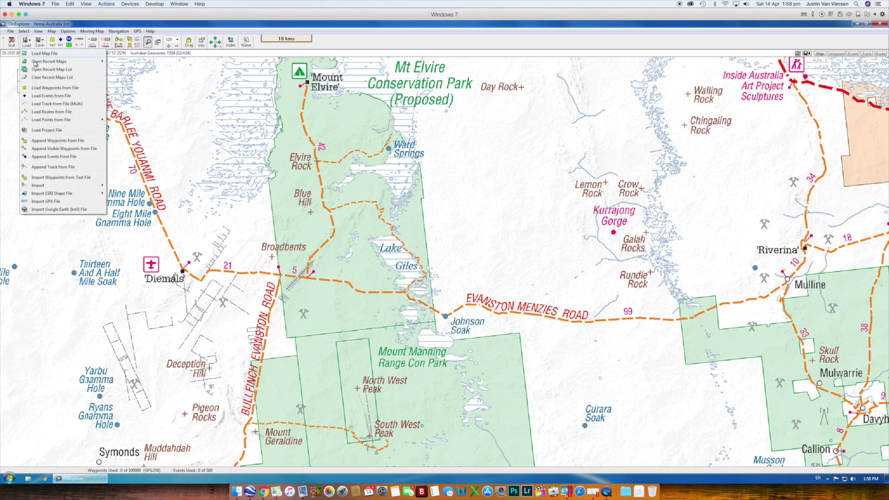
left_click(72, 211)
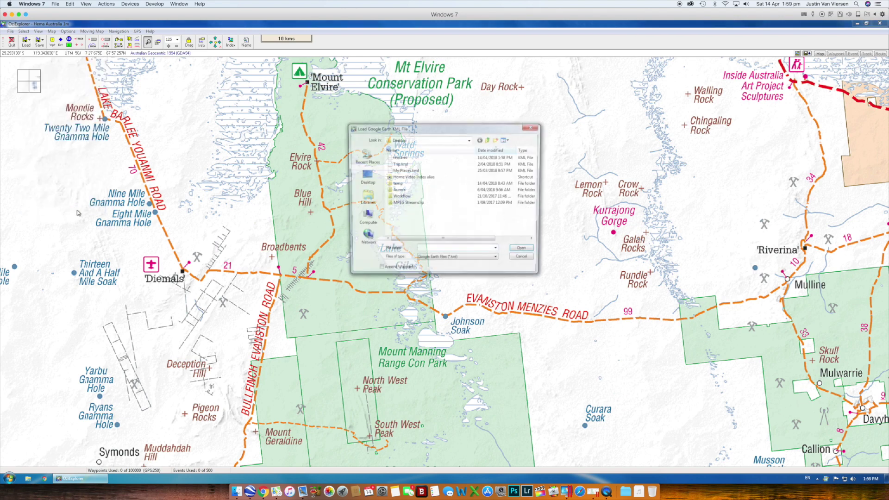
left_click(365, 238)
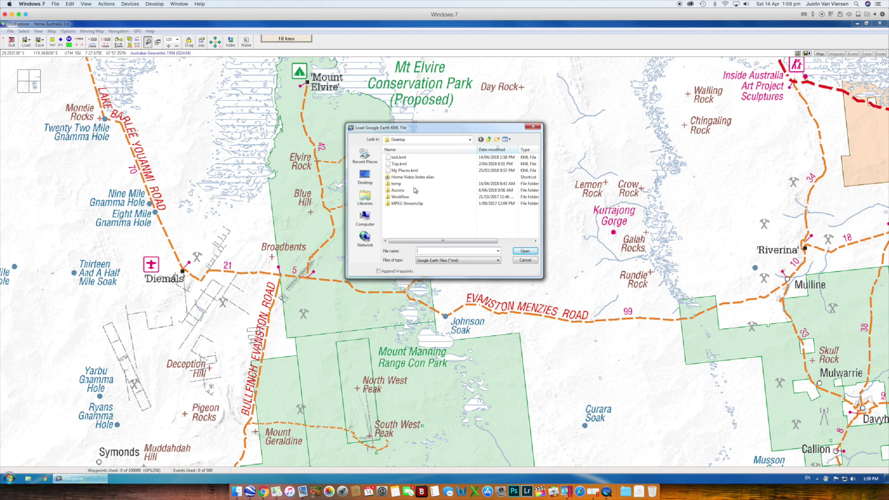
double_click(417, 166)
double_click(416, 162)
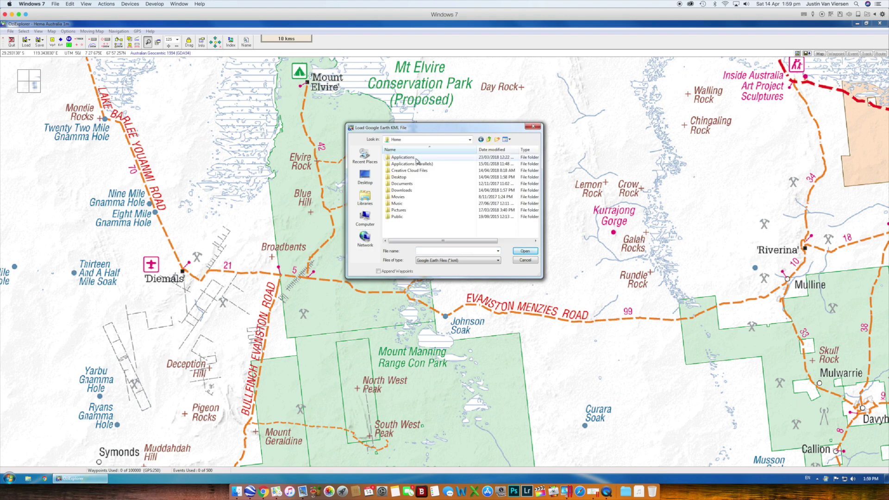
double_click(402, 183)
double_click(405, 171)
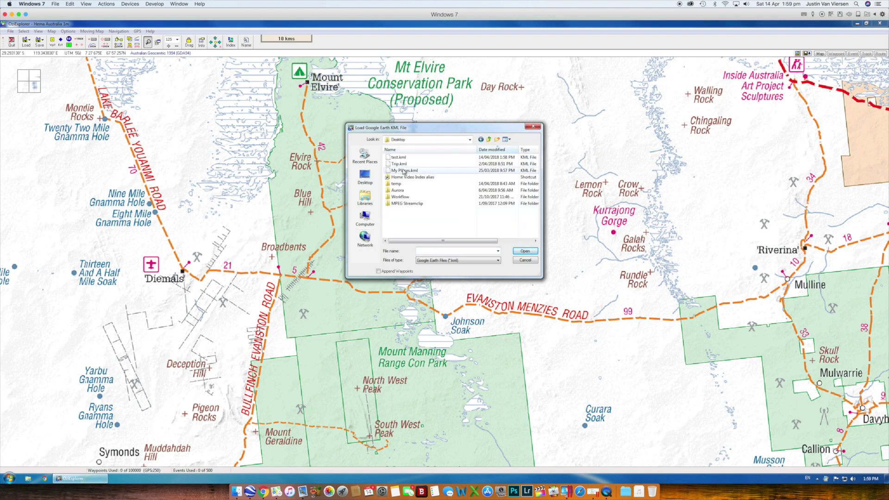
double_click(407, 170)
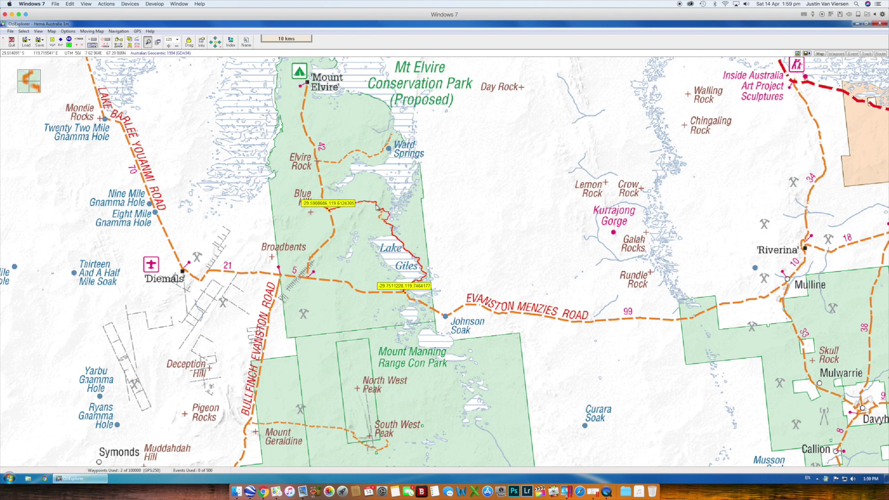
scroll(379, 229, "up", 1)
scroll(379, 229, "up", 4)
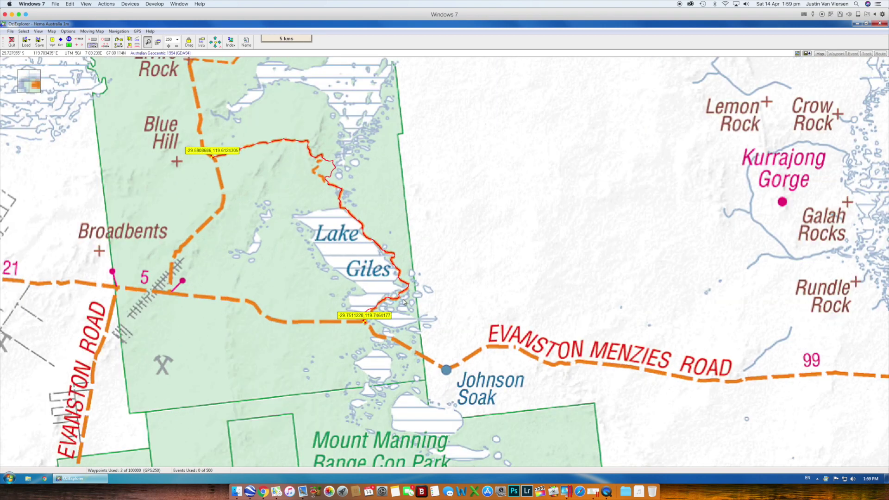
scroll(429, 253, "up", 2)
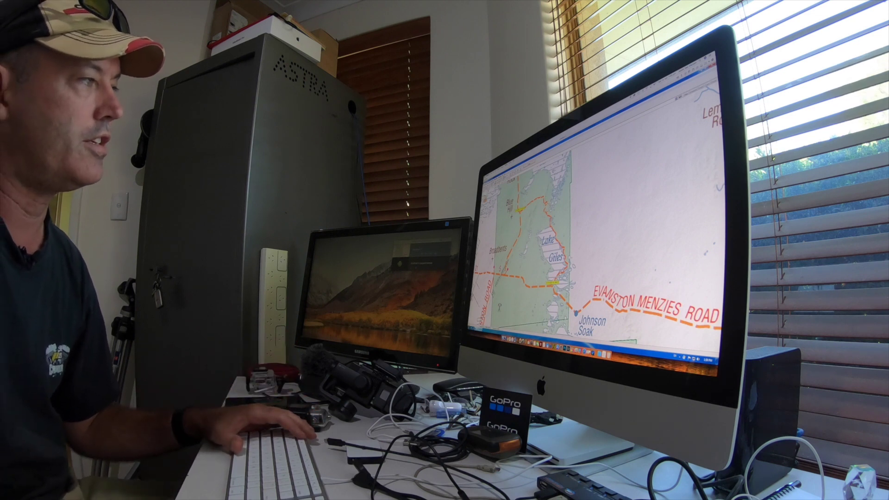
scroll(552, 236, "down", 1)
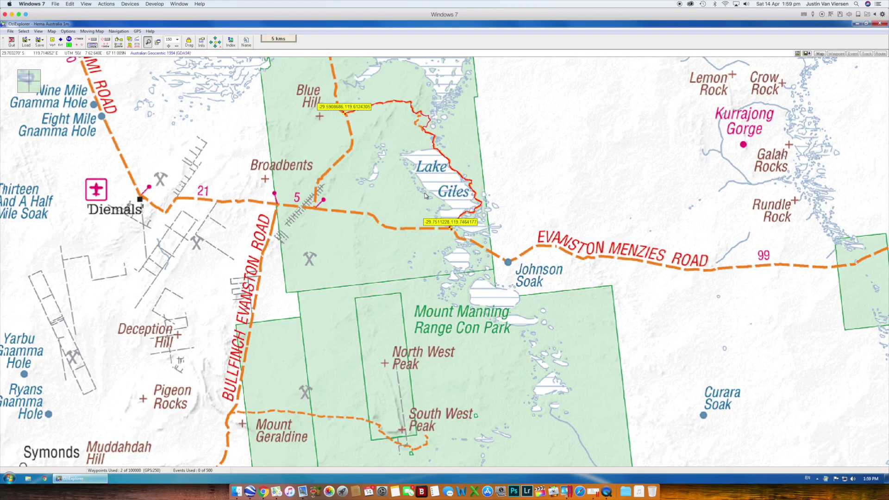
scroll(425, 195, "down", 1)
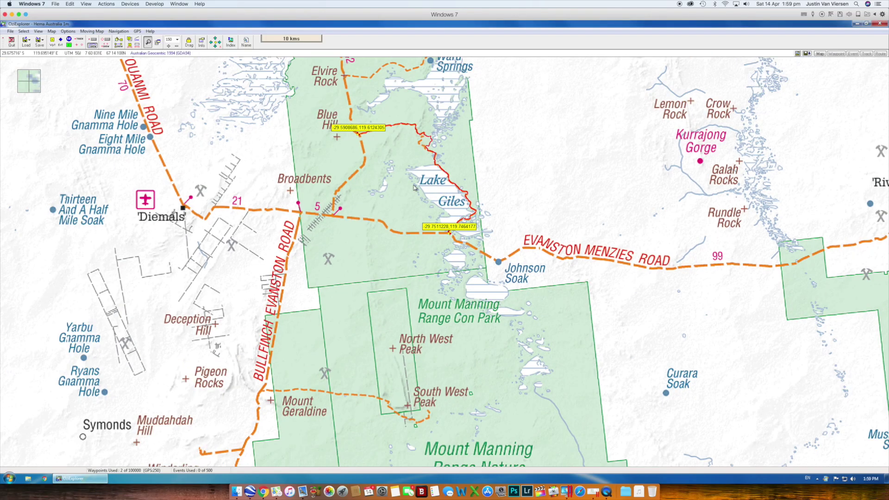